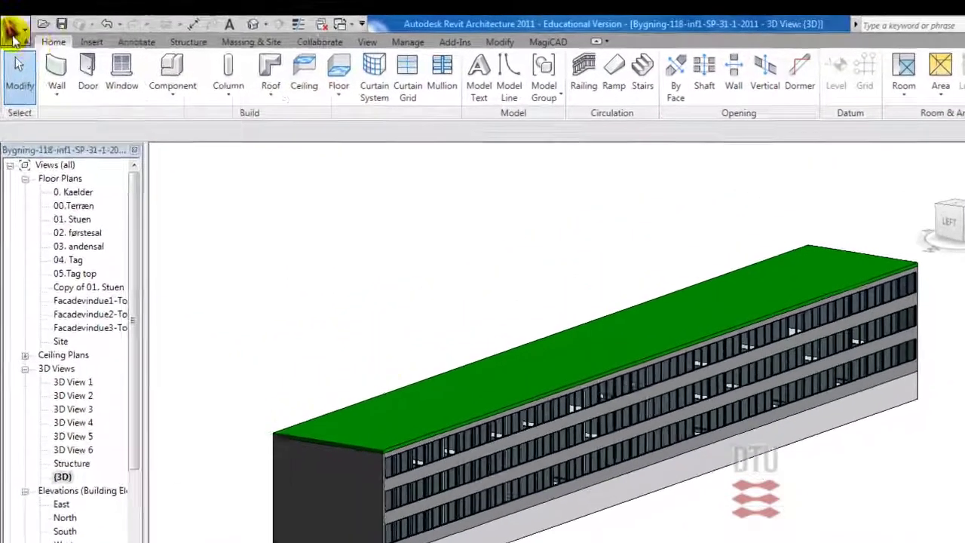
# Step: Export the 3D view as DWG with millimeter units and solids kept as ACIS solids
pyautogui.click(9, 24)
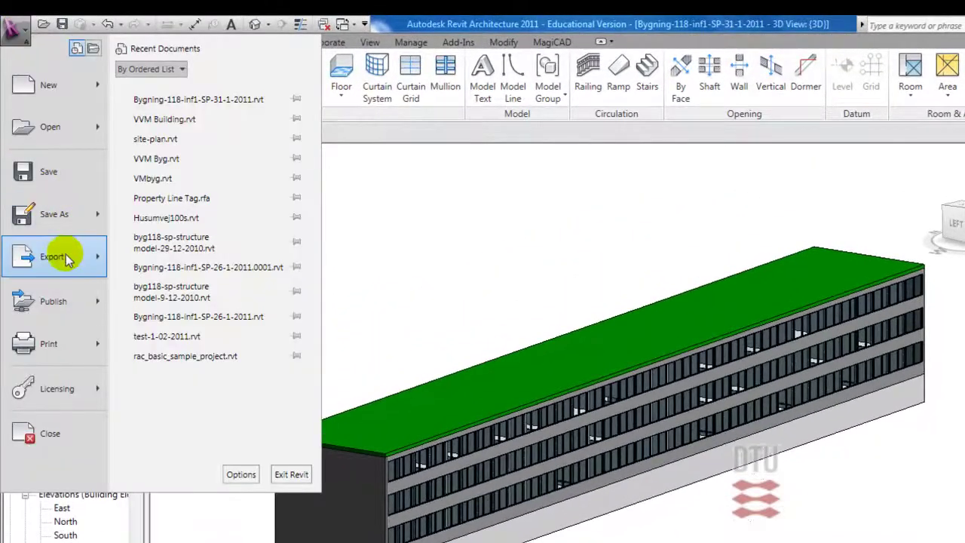
pyautogui.moveTo(52, 256)
pyautogui.moveTo(209, 89)
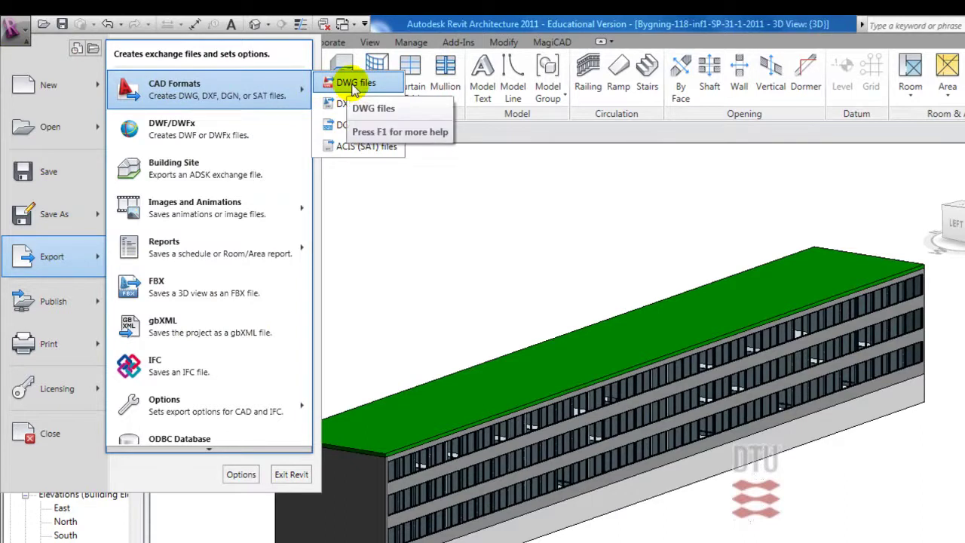
pyautogui.click(353, 85)
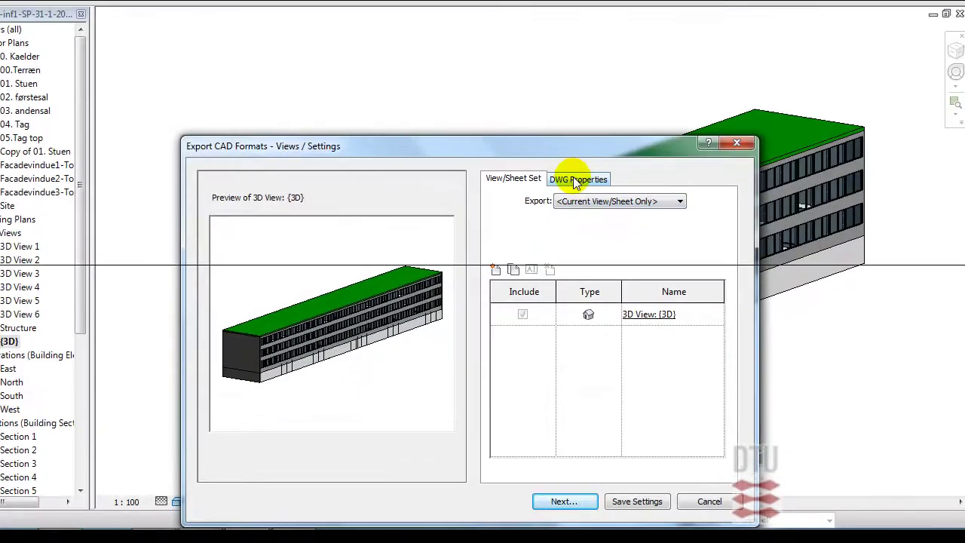
pyautogui.click(576, 181)
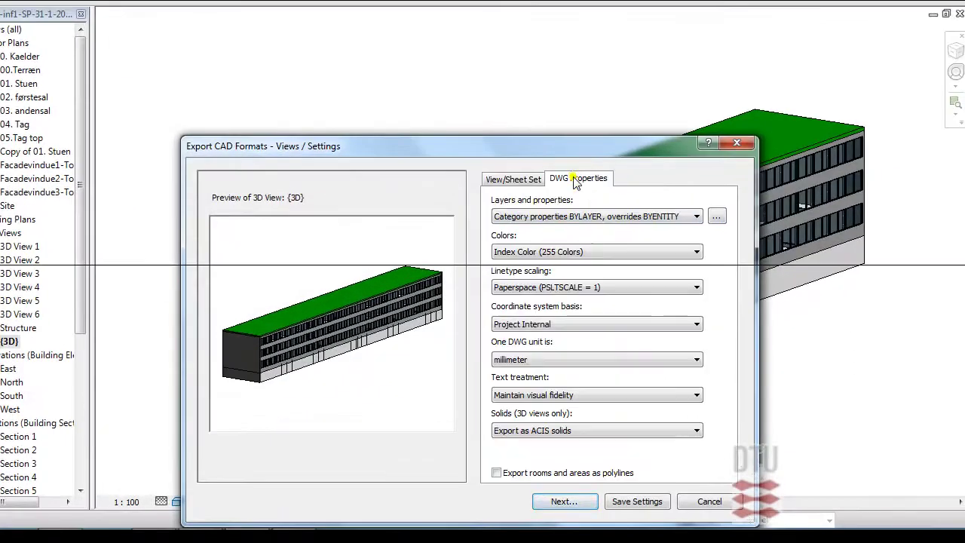
pyautogui.click(599, 359)
pyautogui.click(580, 413)
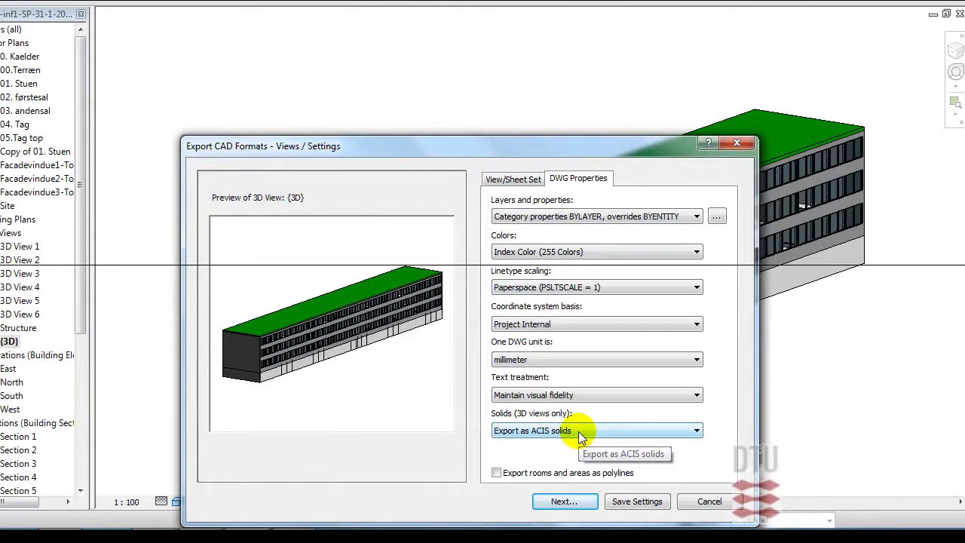
pyautogui.click(581, 436)
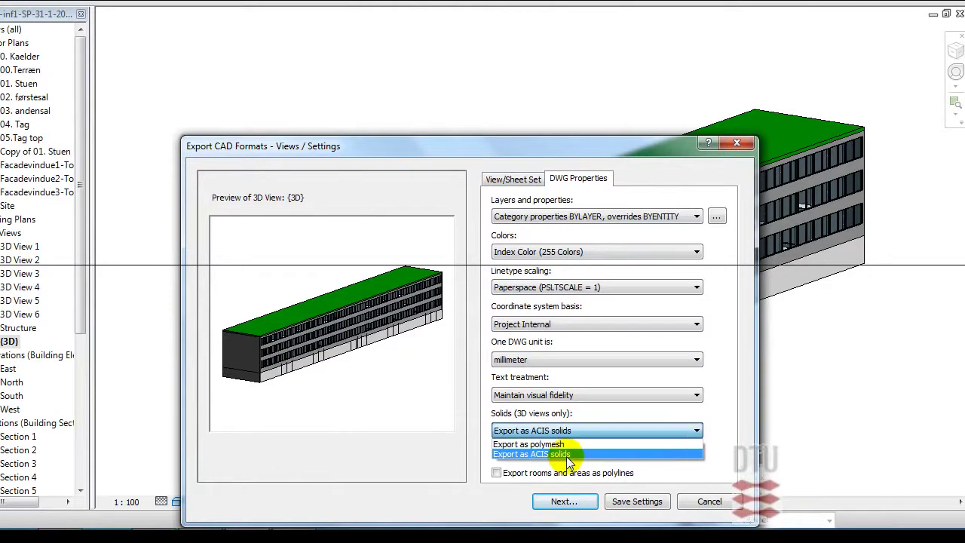
pyautogui.click(567, 455)
pyautogui.click(561, 503)
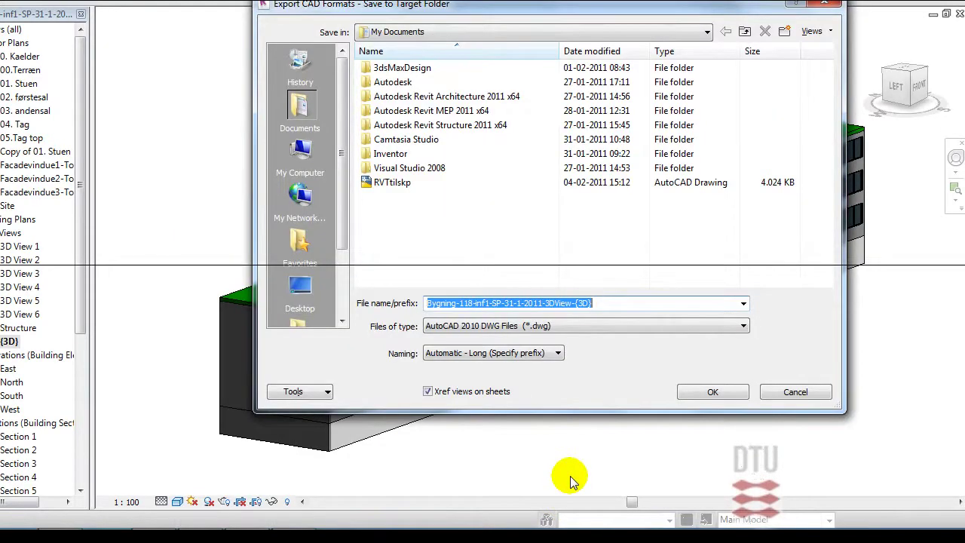
# Step: Name the DWG export rvt-skp, save it to the Desktop, and run it
pyautogui.write('r')
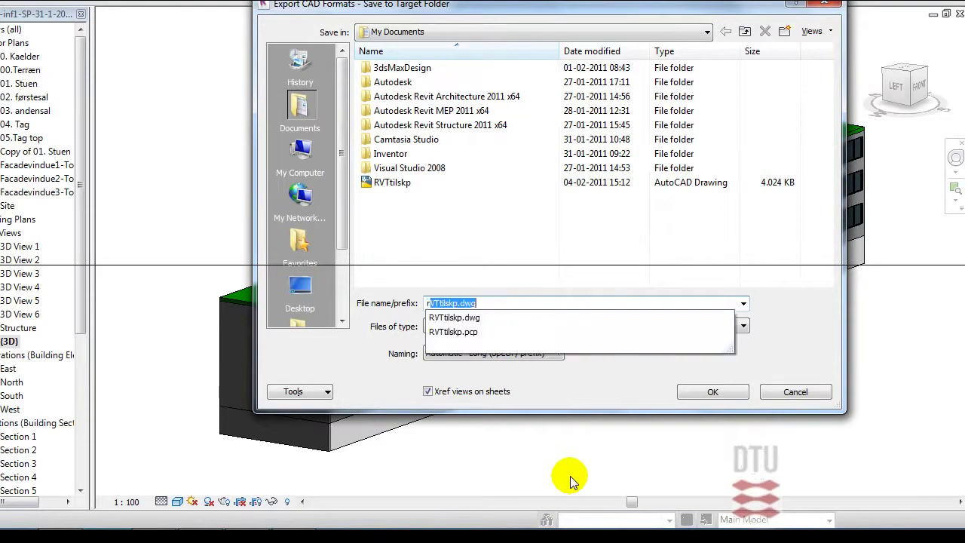
pyautogui.write('vt-')
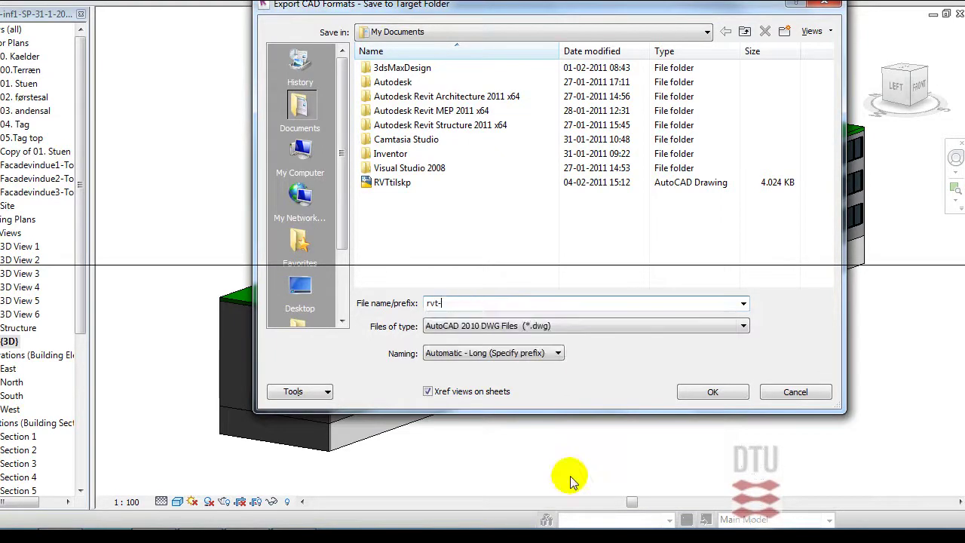
pyautogui.write('skp')
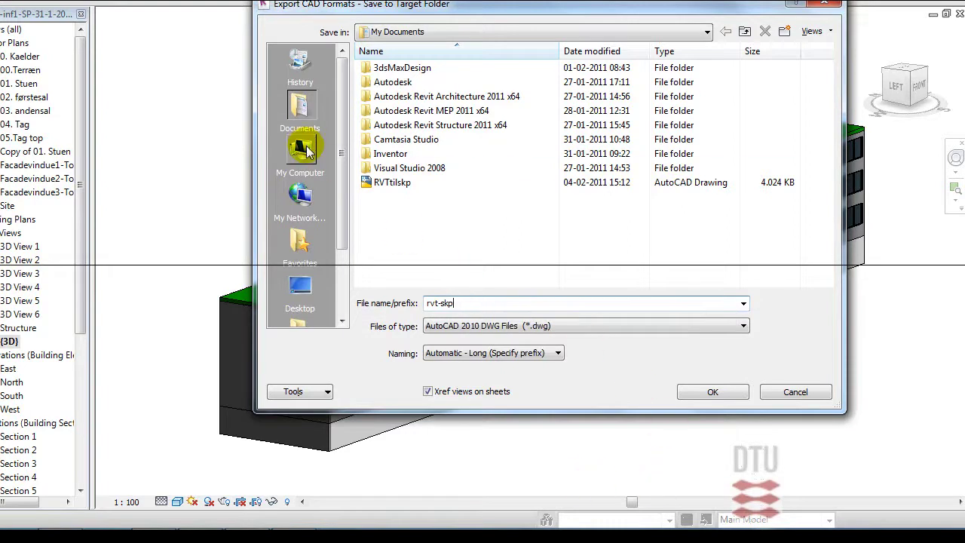
pyautogui.click(300, 291)
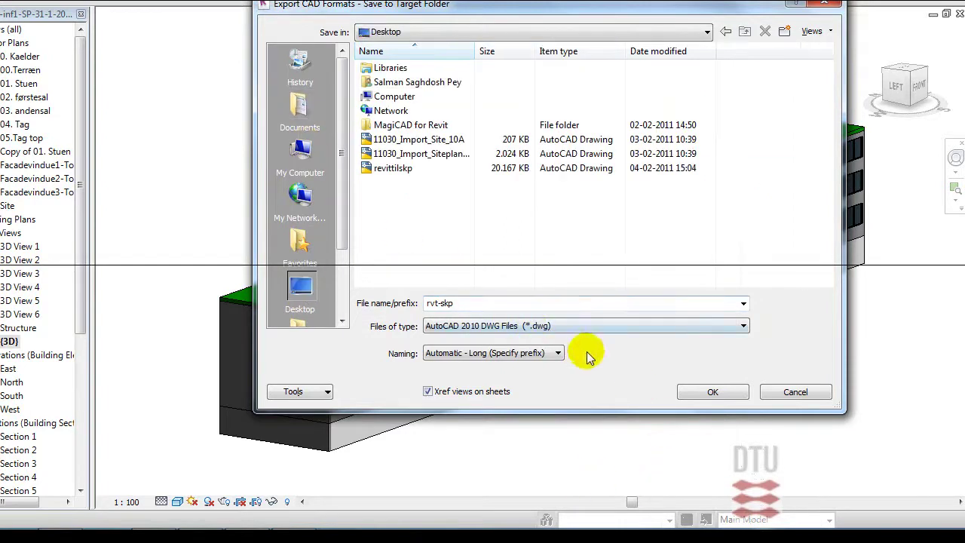
pyautogui.click(698, 391)
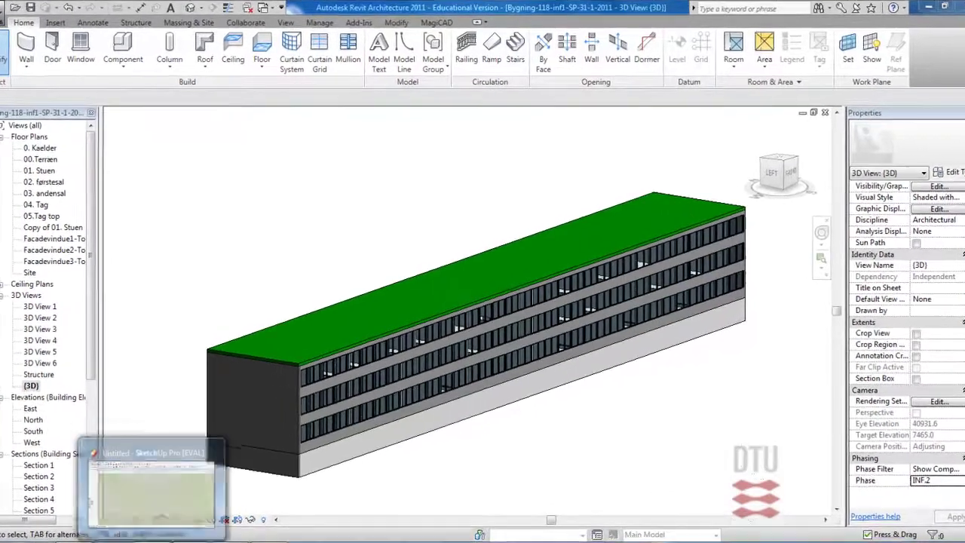
# Step: Import the rvt-skp DWG into SketchUp in millimeters, preserving drawing origin and merging coplanar faces
pyautogui.click(150, 490)
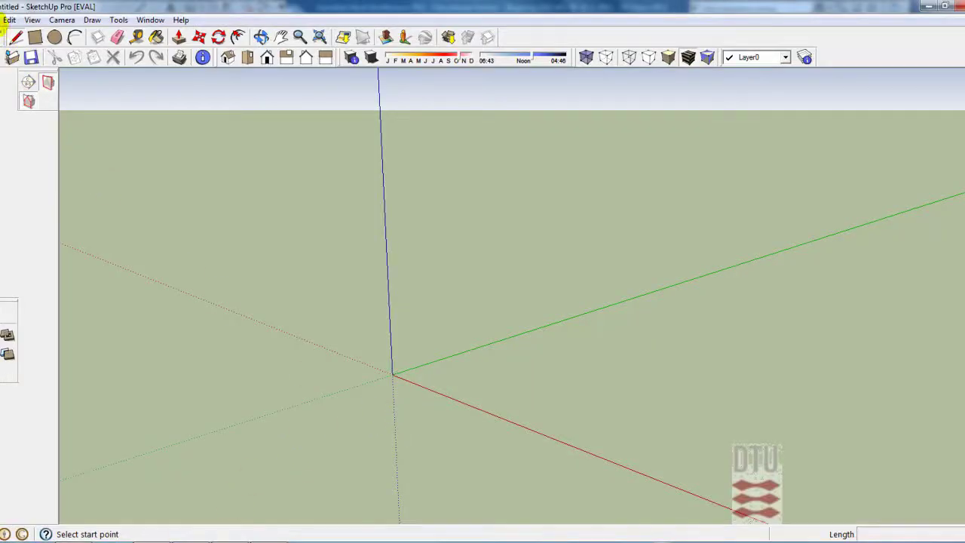
pyautogui.click(3, 20)
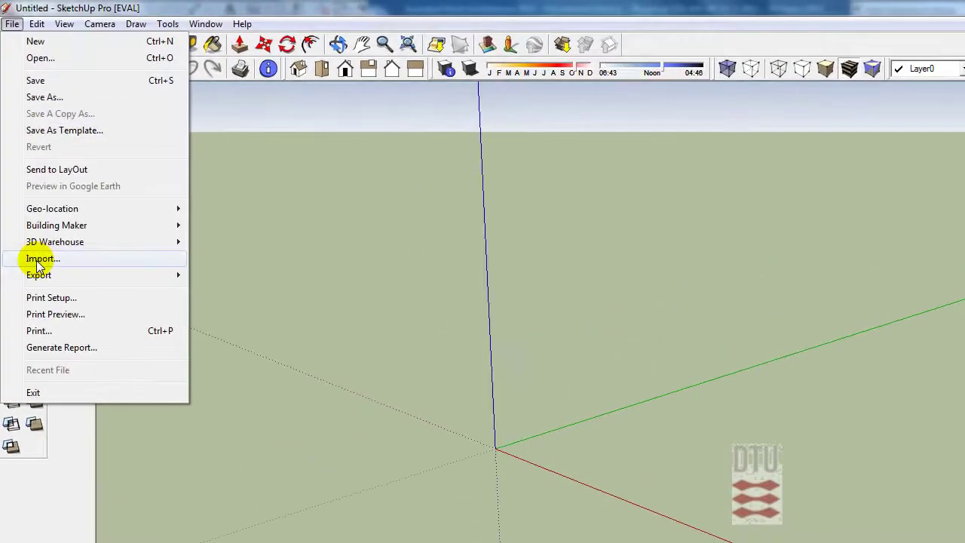
pyautogui.click(38, 259)
pyautogui.click(473, 394)
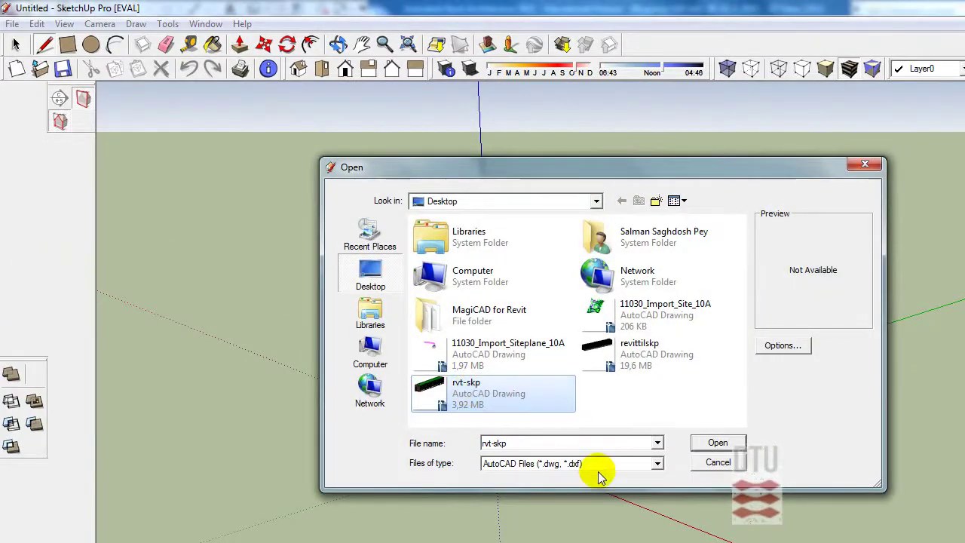
pyautogui.click(790, 351)
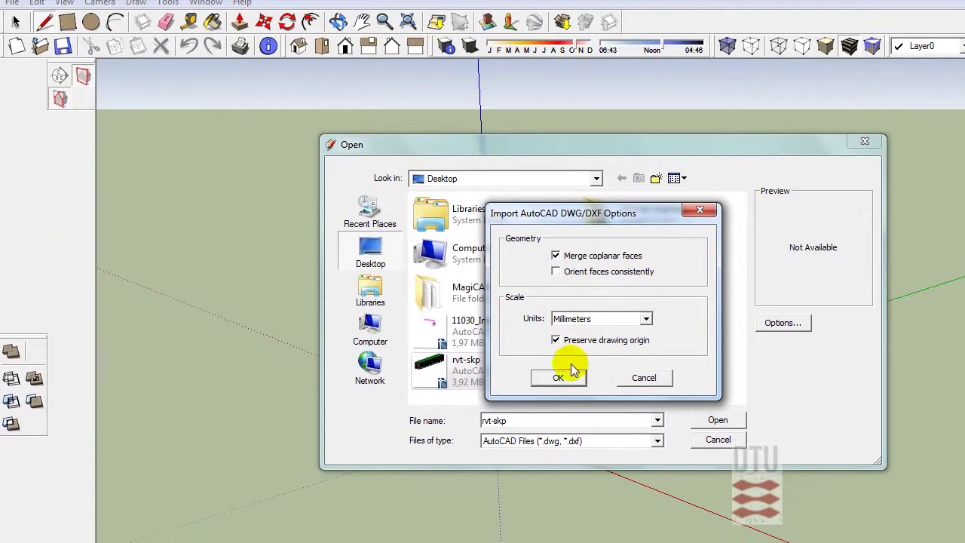
pyautogui.click(562, 373)
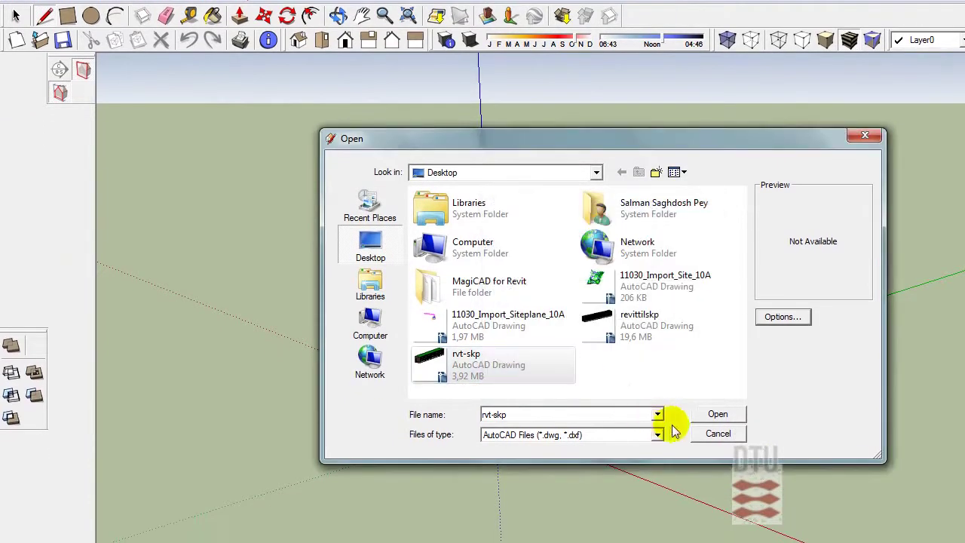
pyautogui.click(718, 414)
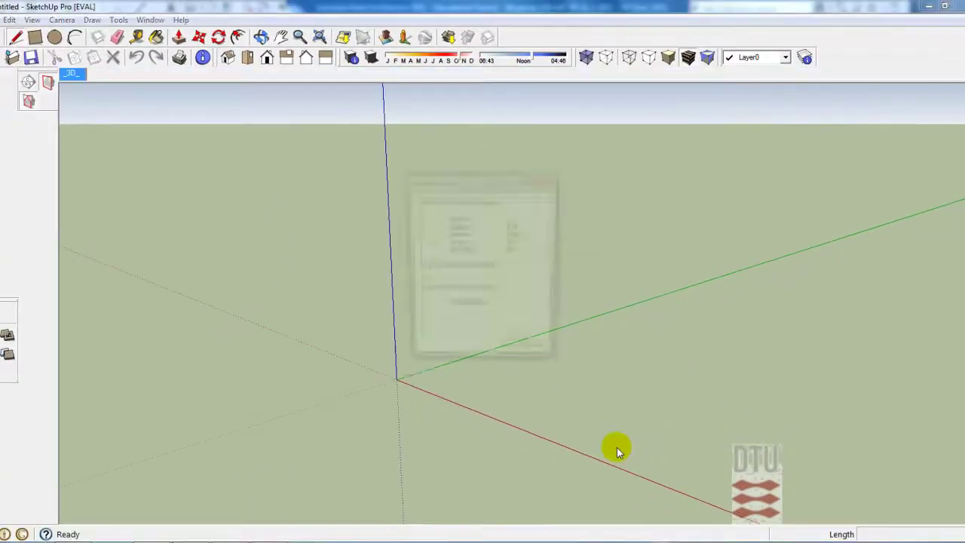
# Step: Close the import report, zoom out to the whole building, and reach the File menu's geo-location
pyautogui.click(526, 350)
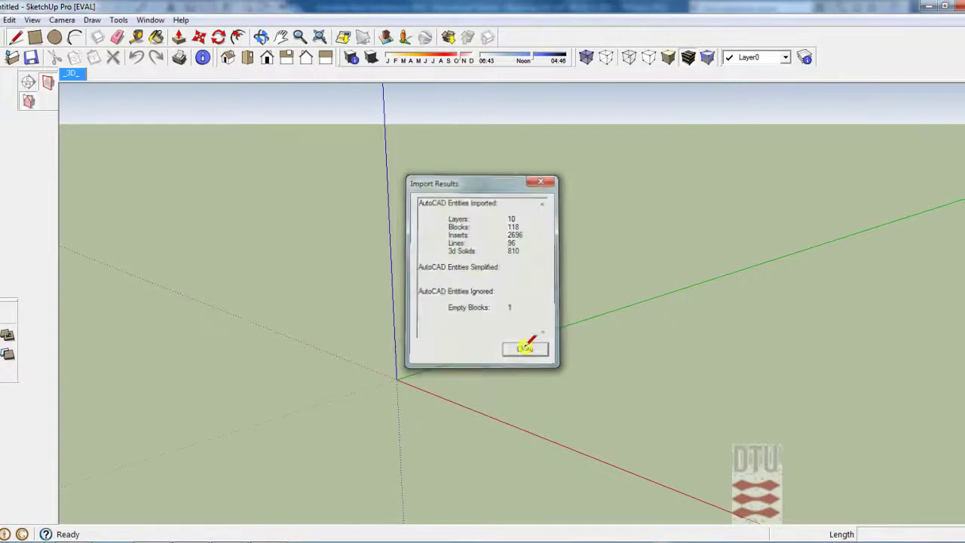
pyautogui.scroll(-1, 526, 349)
pyautogui.scroll(-2, 538, 365)
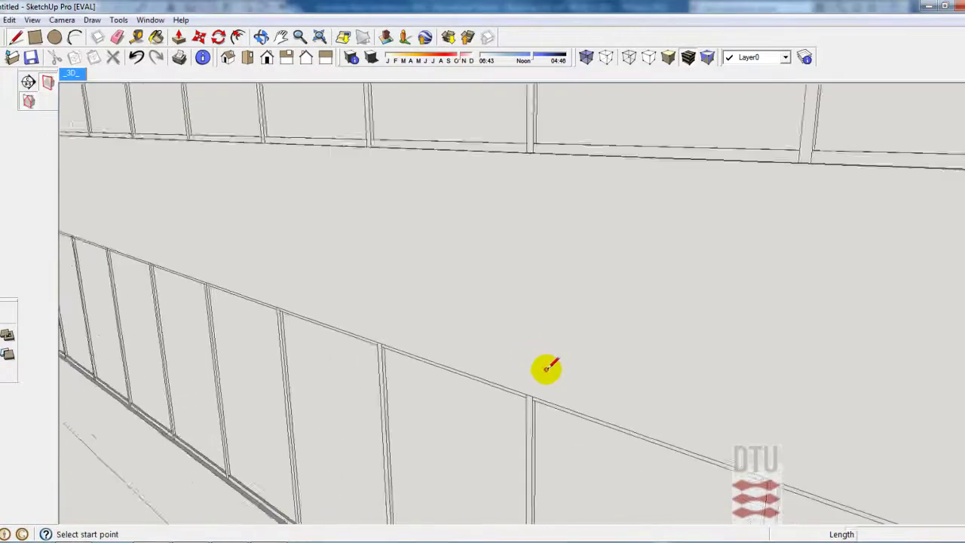
pyautogui.scroll(-2, 546, 366)
pyautogui.scroll(-2, 546, 366)
pyautogui.scroll(-2, 546, 367)
pyautogui.scroll(-2, 546, 366)
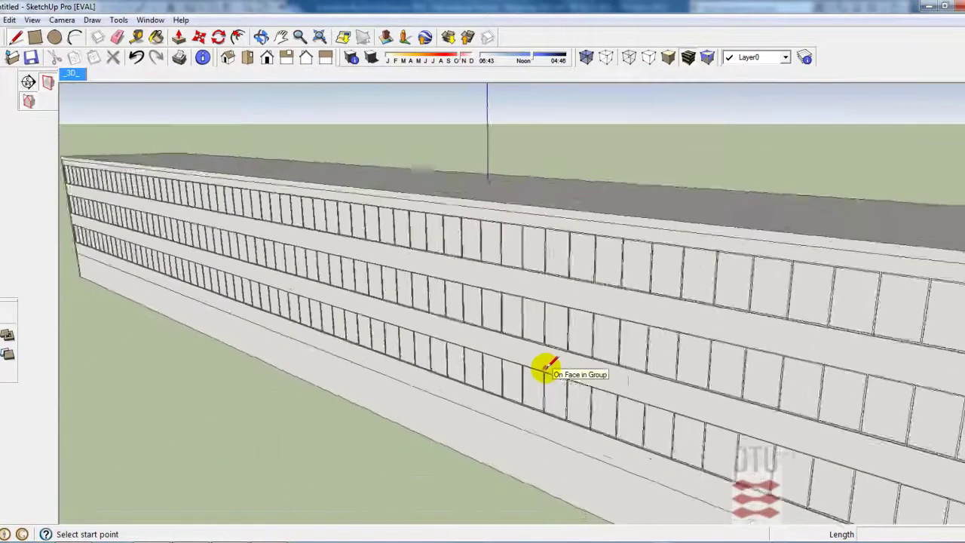
pyautogui.scroll(-2, 546, 368)
pyautogui.scroll(-1, 546, 370)
pyautogui.scroll(-2, 544, 370)
pyautogui.scroll(-2, 542, 370)
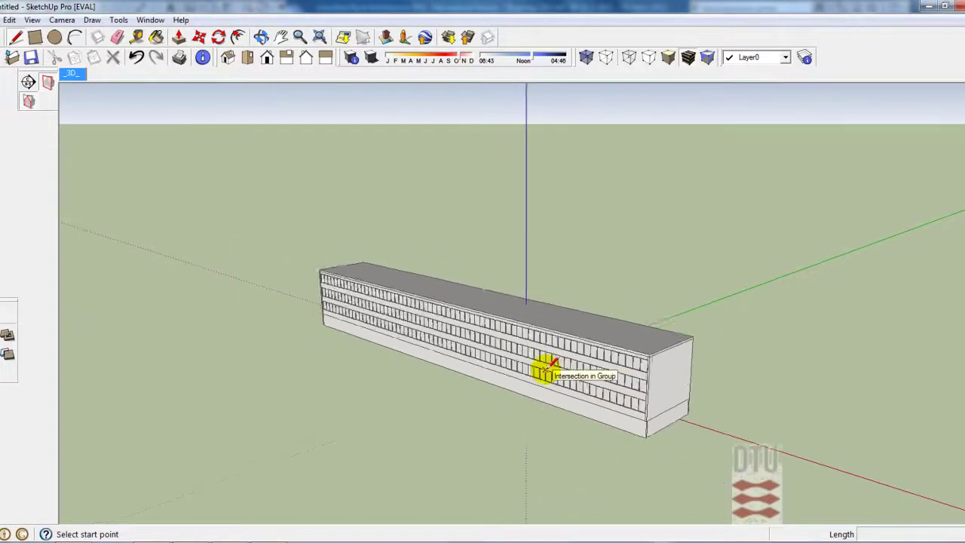
pyautogui.scroll(-2, 543, 371)
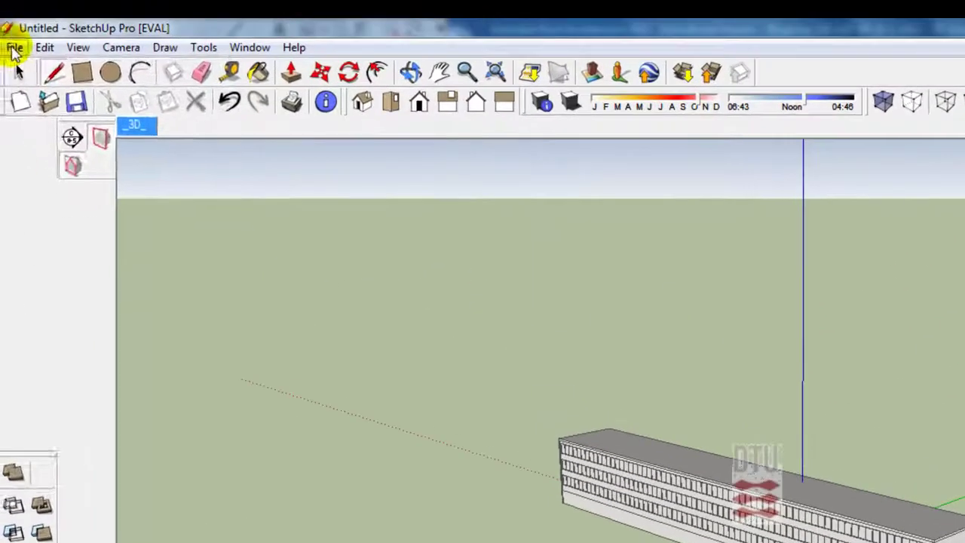
pyautogui.click(14, 47)
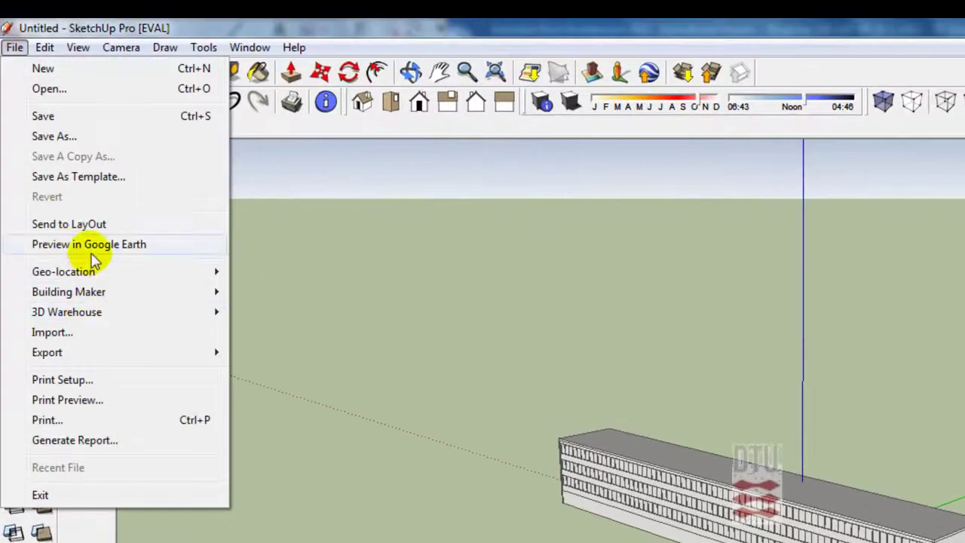
pyautogui.moveTo(64, 272)
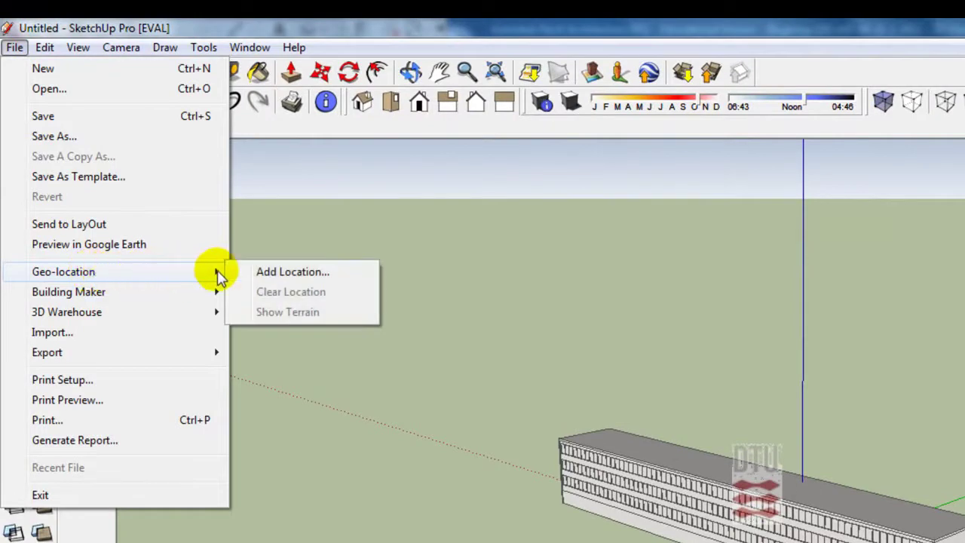
# Step: Add location dtu 118 and grab an aerial region stretched to cover the whole map
pyautogui.click(276, 274)
pyautogui.write('dtu 118')
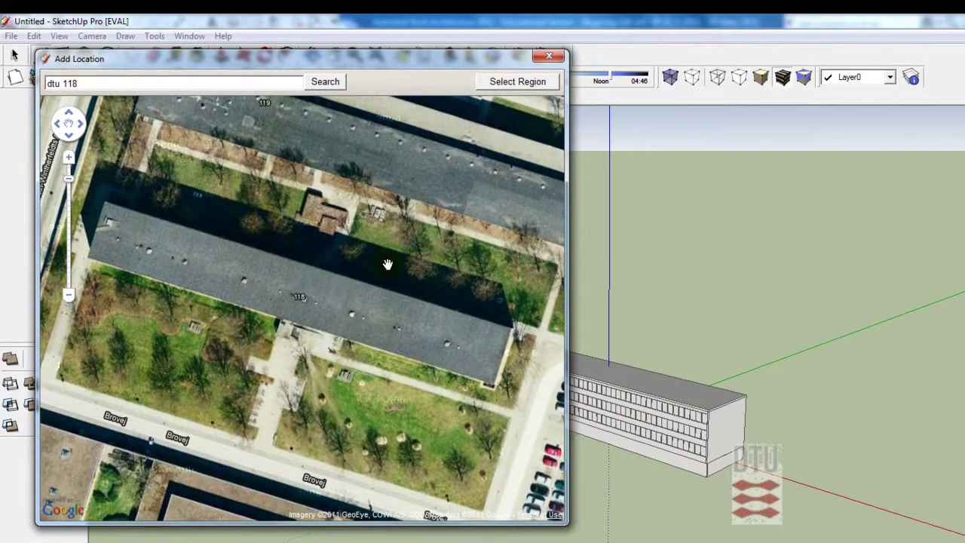
pyautogui.click(507, 83)
pyautogui.moveTo(528, 129)
pyautogui.mouseDown()
pyautogui.moveTo(573, 90)
pyautogui.moveTo(560, 97)
pyautogui.mouseUp()
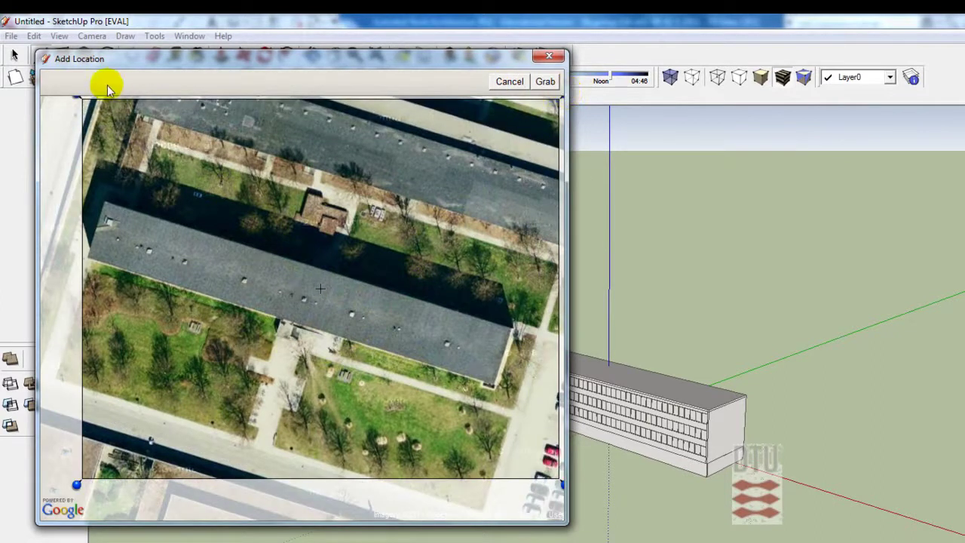
pyautogui.moveTo(80, 100); pyautogui.dragTo(40, 96)
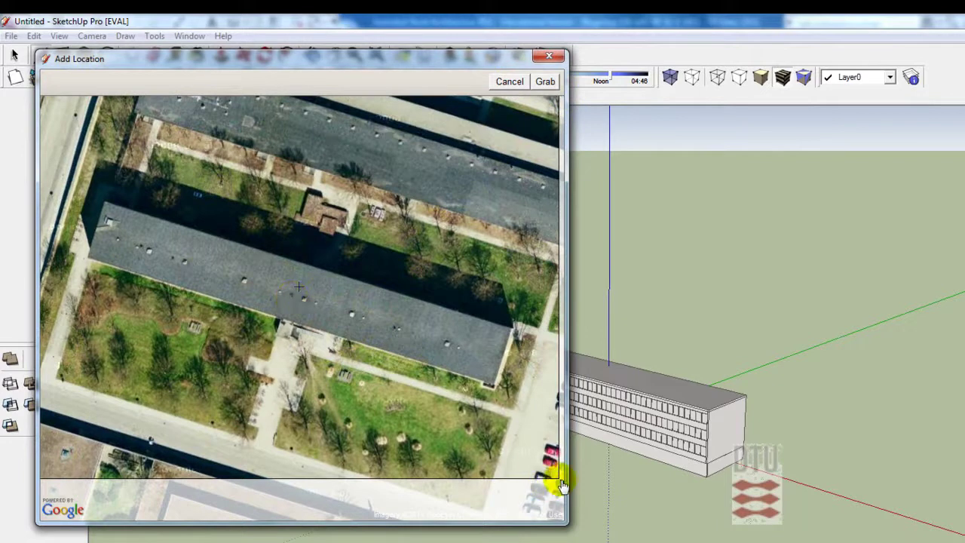
pyautogui.moveTo(562, 485); pyautogui.dragTo(564, 516)
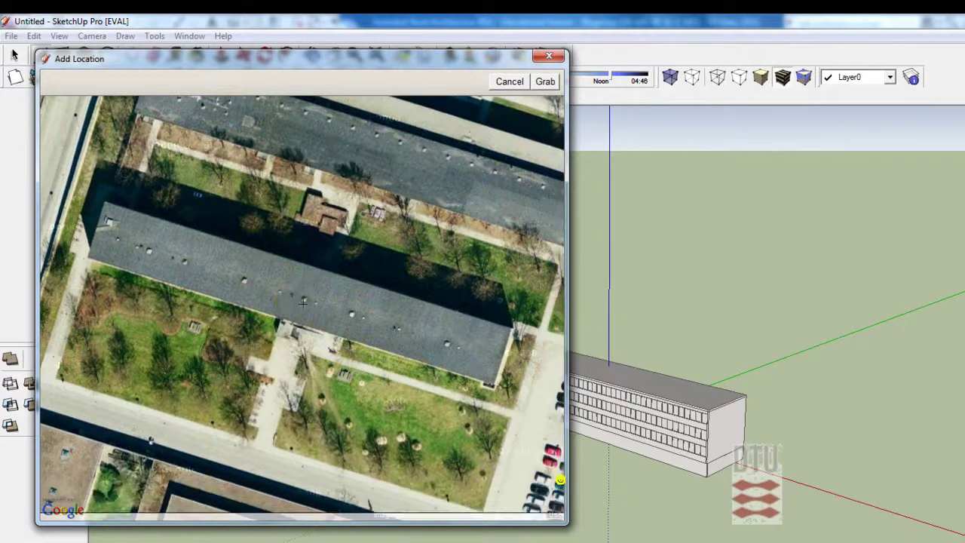
pyautogui.click(551, 84)
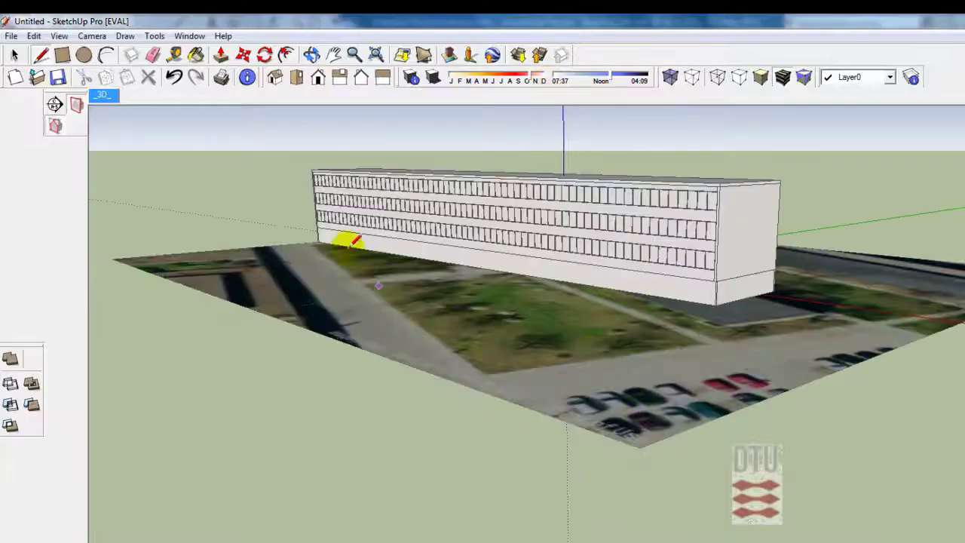
# Step: In Top view, move the building's upper-left corner onto the photographed building's corner
pyautogui.click(299, 80)
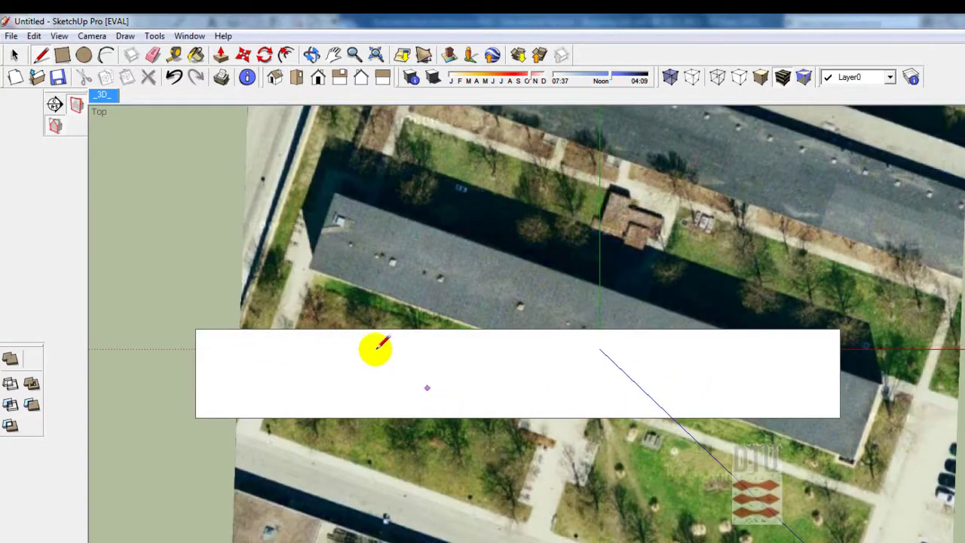
pyautogui.click(14, 54)
pyautogui.moveTo(156, 267); pyautogui.dragTo(877, 458)
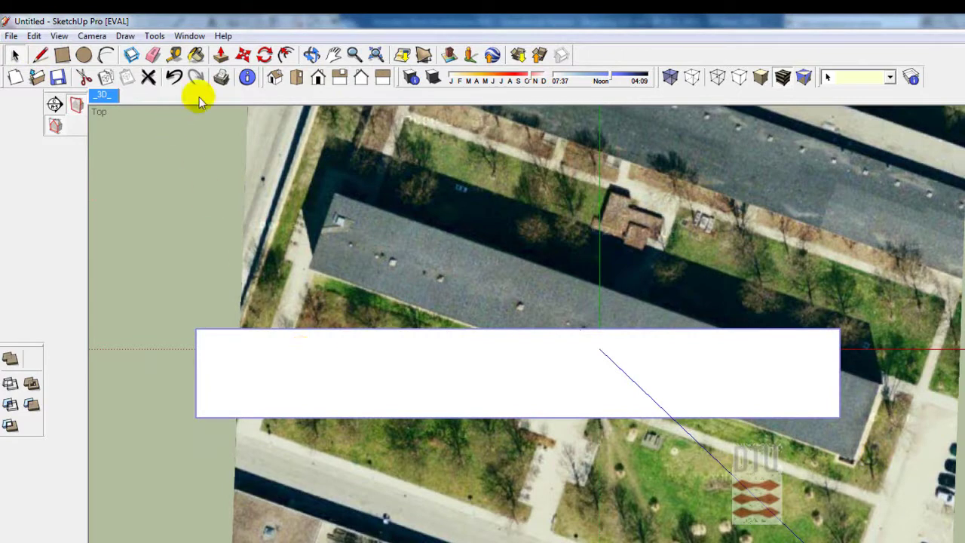
pyautogui.click(243, 54)
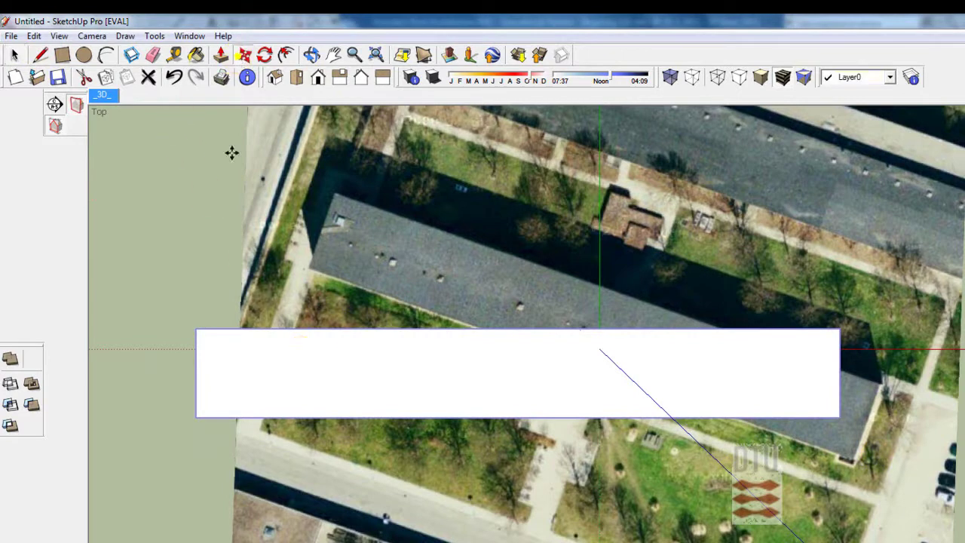
pyautogui.click(195, 330)
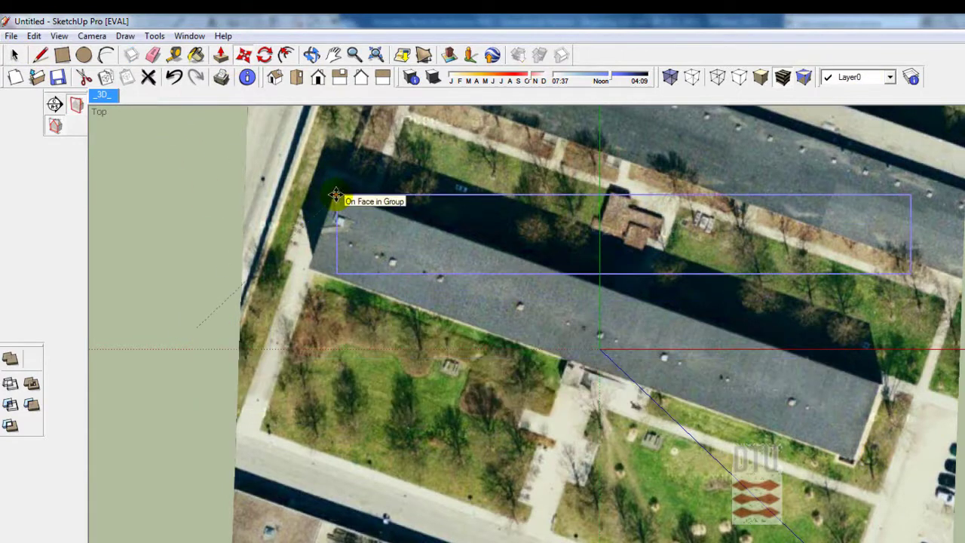
pyautogui.click(334, 195)
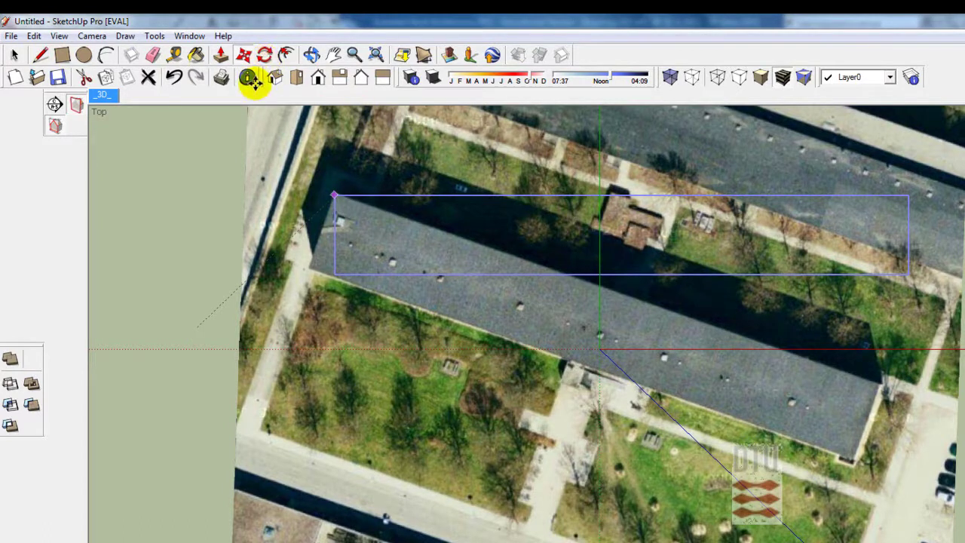
# Step: Rotate the footprint about that corner until it lies along the photographed building
pyautogui.click(264, 55)
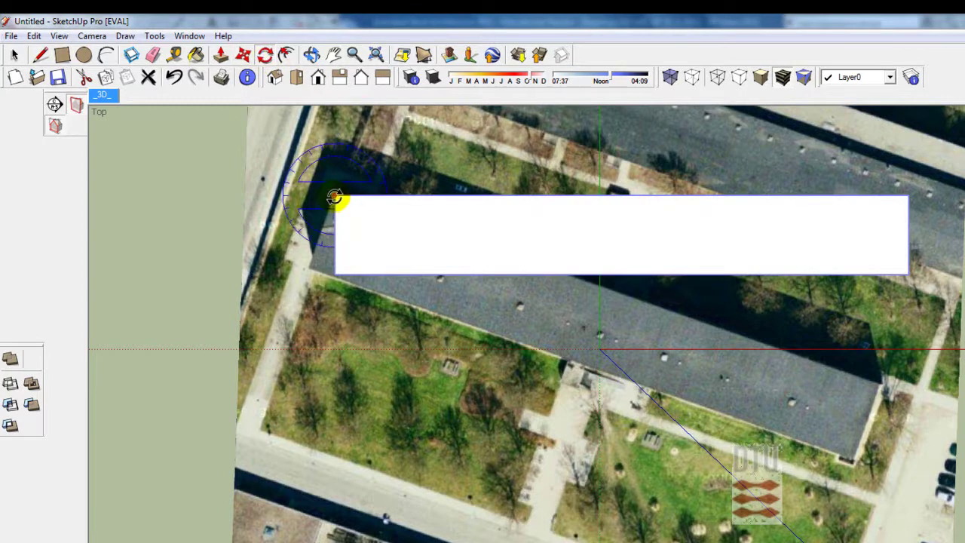
pyautogui.moveTo(335, 198)
pyautogui.mouseDown()
pyautogui.moveTo(337, 268)
pyautogui.moveTo(313, 267)
pyautogui.mouseUp()
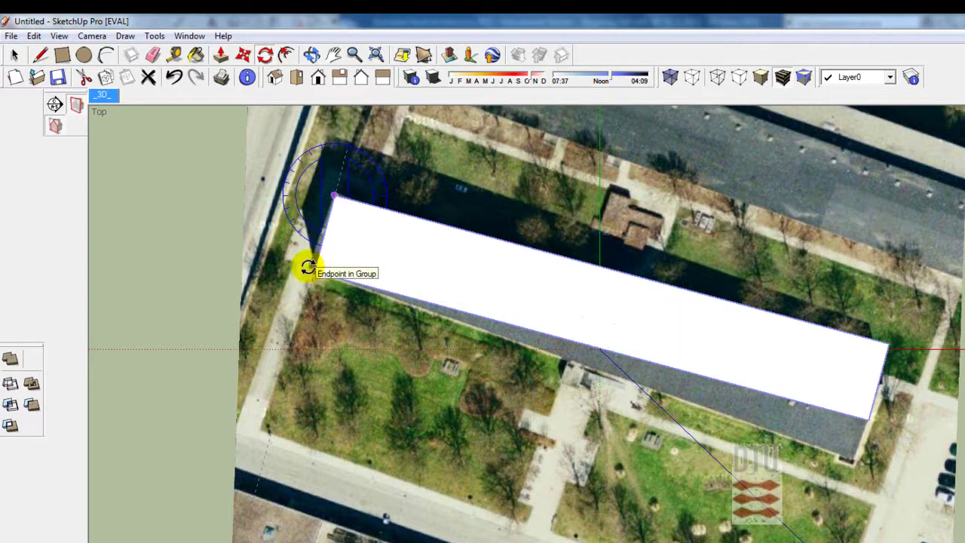
pyautogui.moveTo(309, 268); pyautogui.dragTo(857, 502)
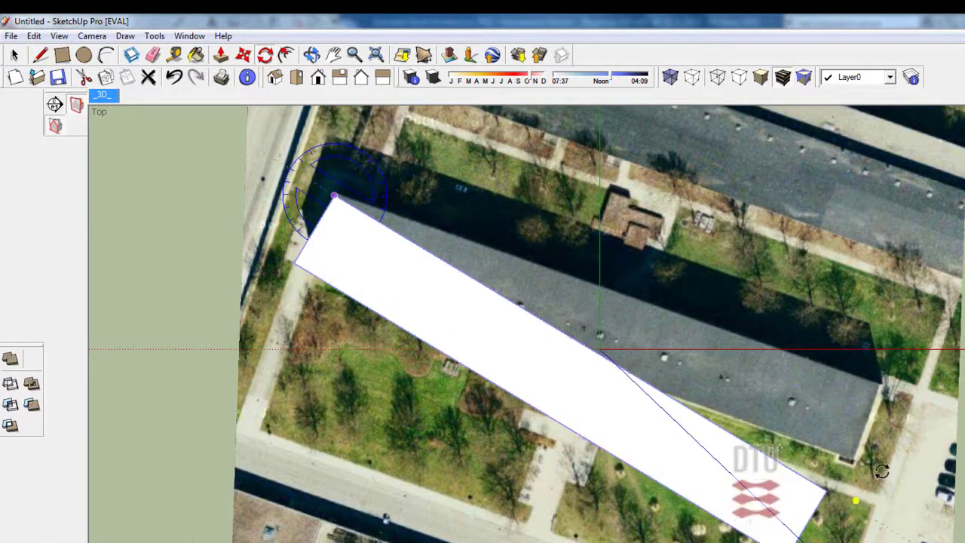
pyautogui.moveTo(881, 471); pyautogui.dragTo(914, 400)
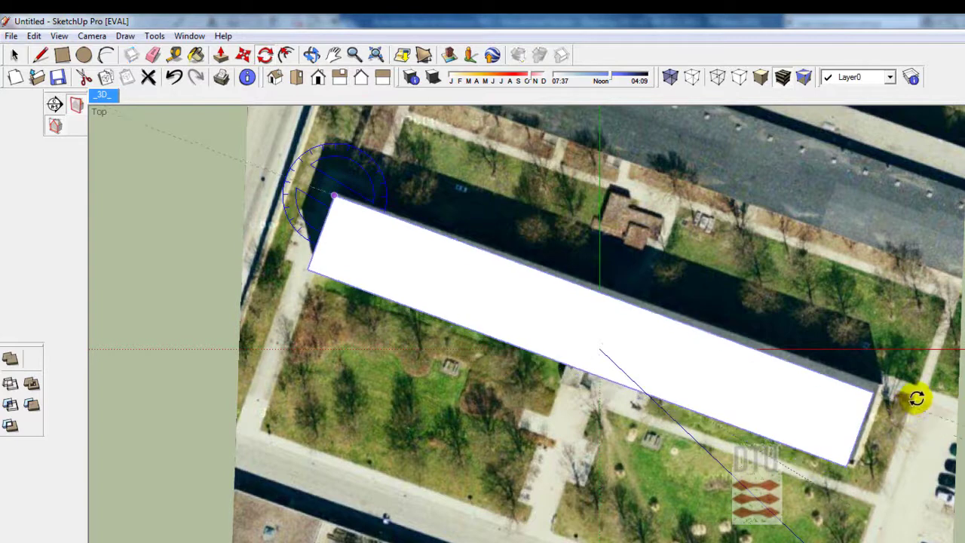
pyautogui.click(916, 399)
pyautogui.click(13, 54)
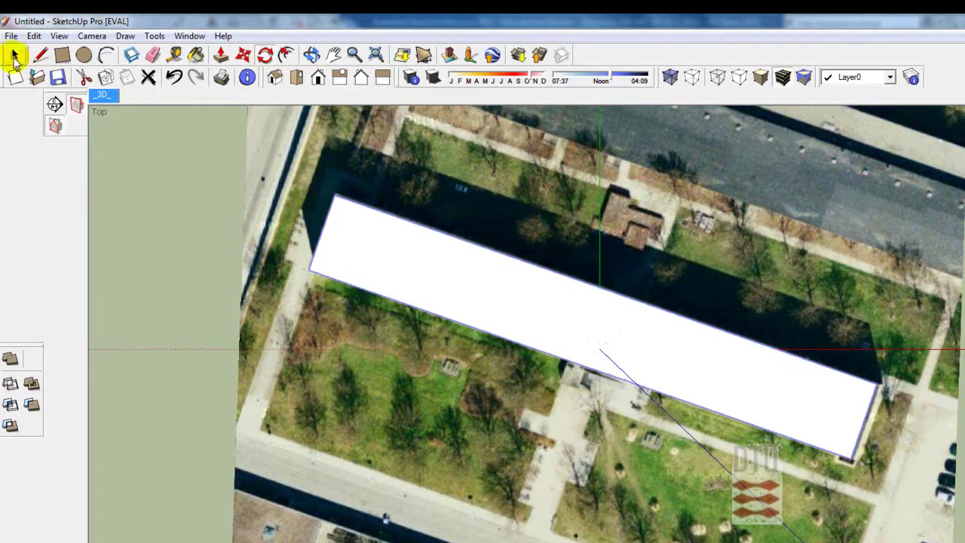
# Step: From the Back view, move the building up along the blue axis to the image plane
pyautogui.click(340, 80)
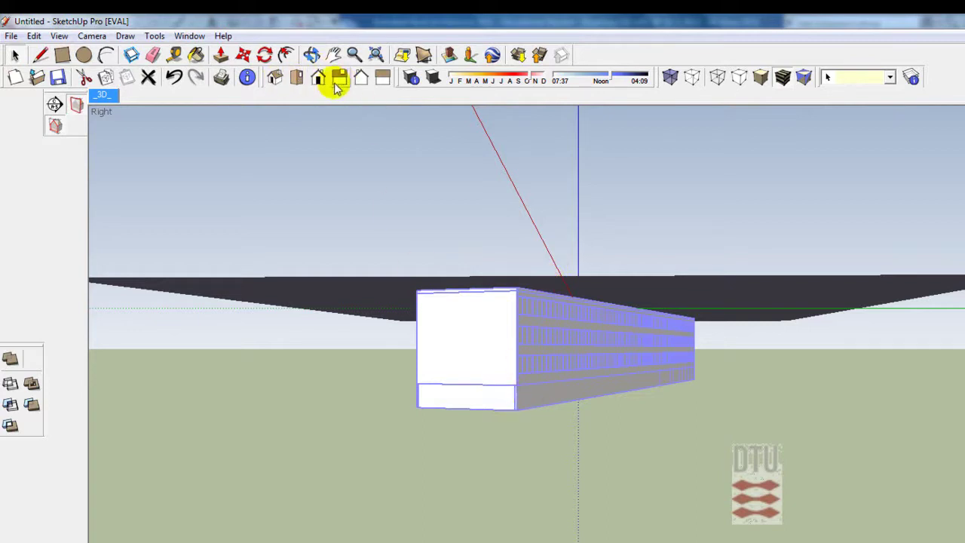
pyautogui.click(362, 78)
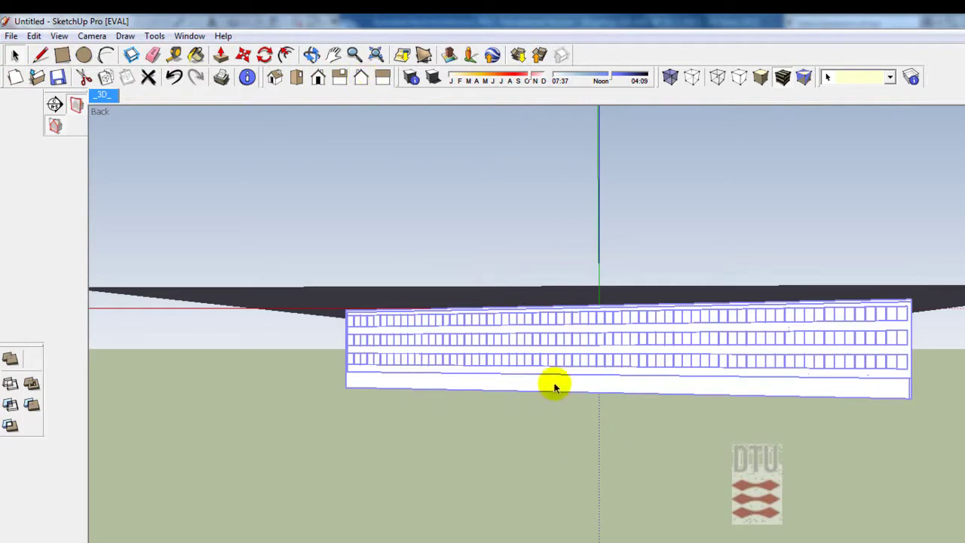
pyautogui.click(244, 57)
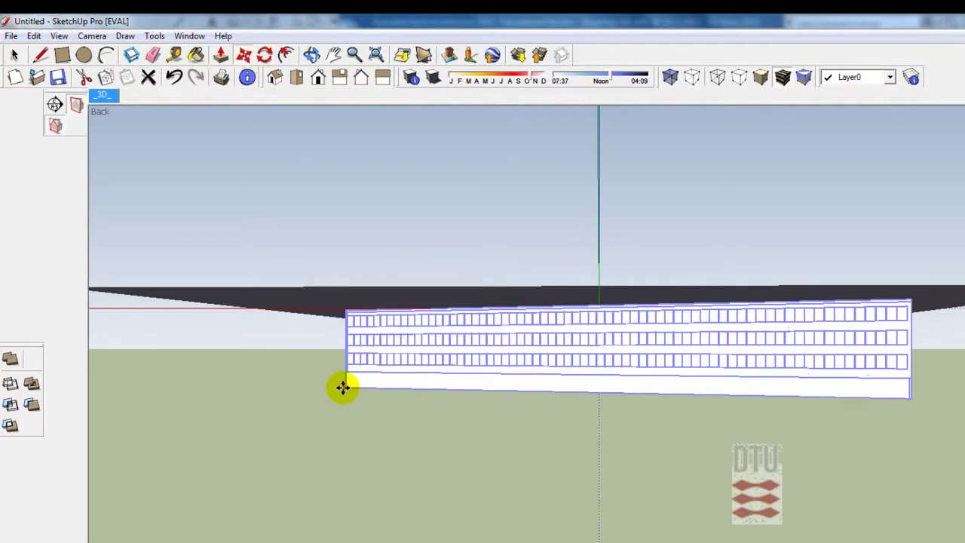
pyautogui.moveTo(343, 387); pyautogui.dragTo(347, 313)
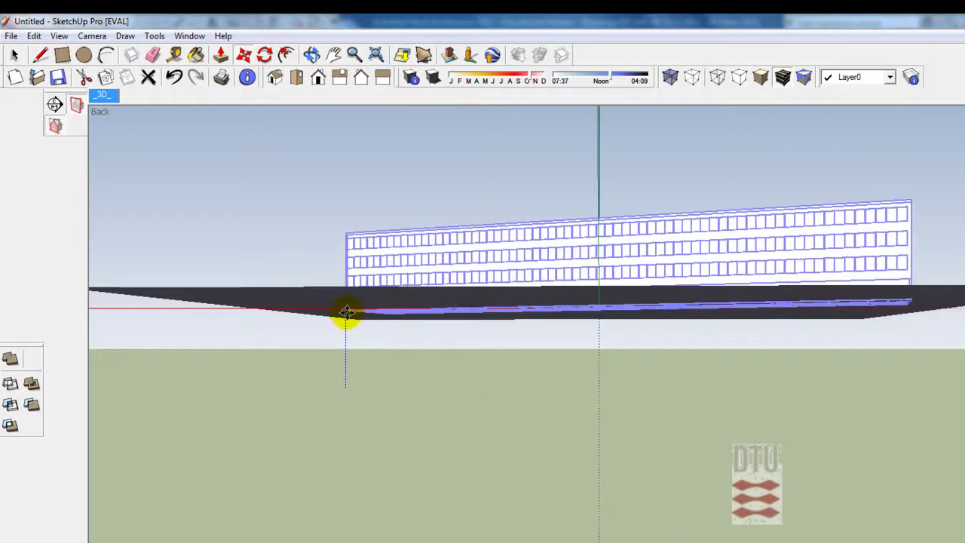
pyautogui.moveTo(346, 313); pyautogui.dragTo(353, 316)
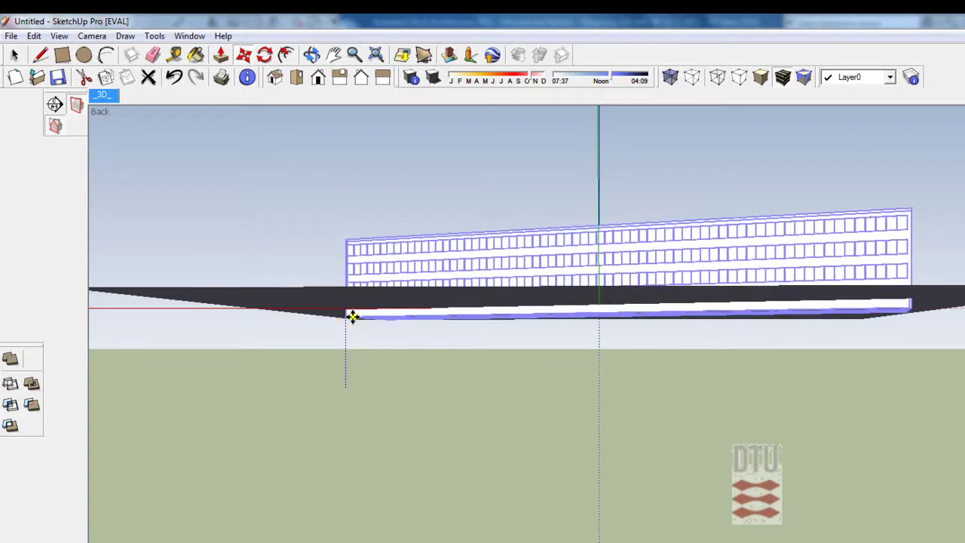
pyautogui.click(405, 375)
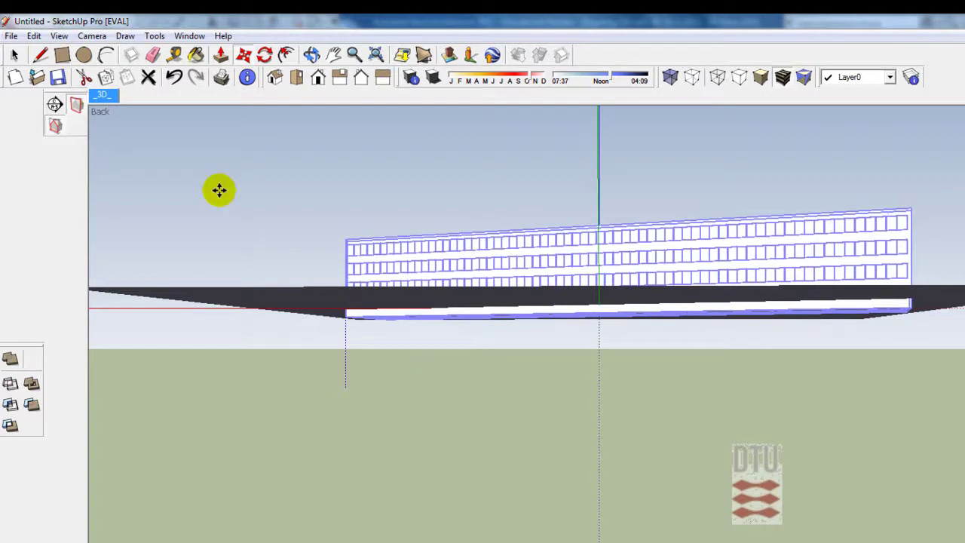
# Step: Switch to the Iso view and zoom out around the building on the aerial image
pyautogui.click(110, 99)
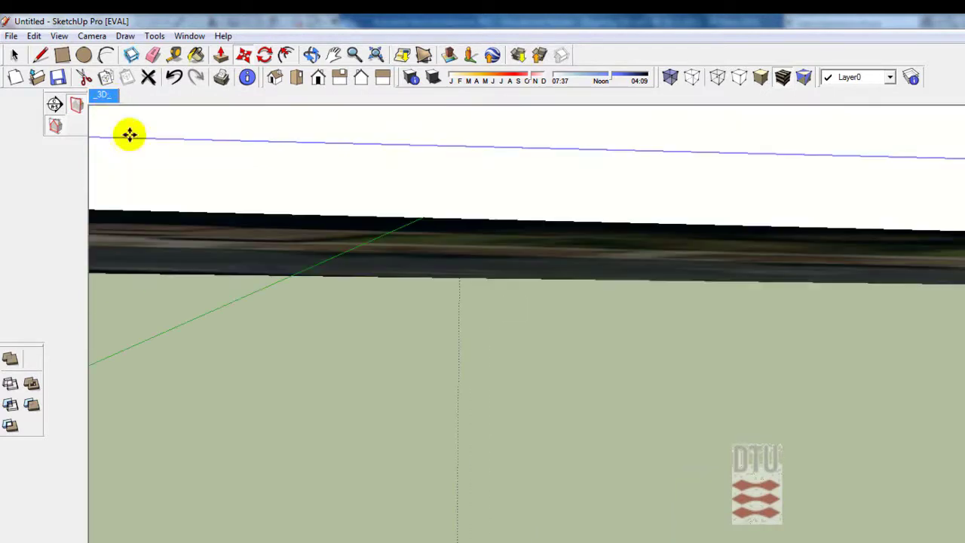
pyautogui.scroll(5, 373, 366)
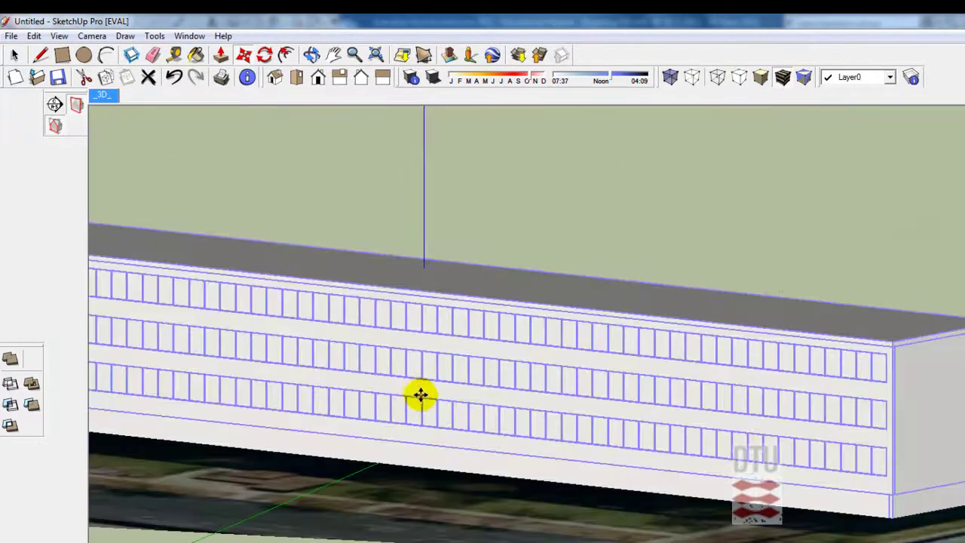
pyautogui.scroll(-4, 420, 395)
pyautogui.scroll(-2, 502, 462)
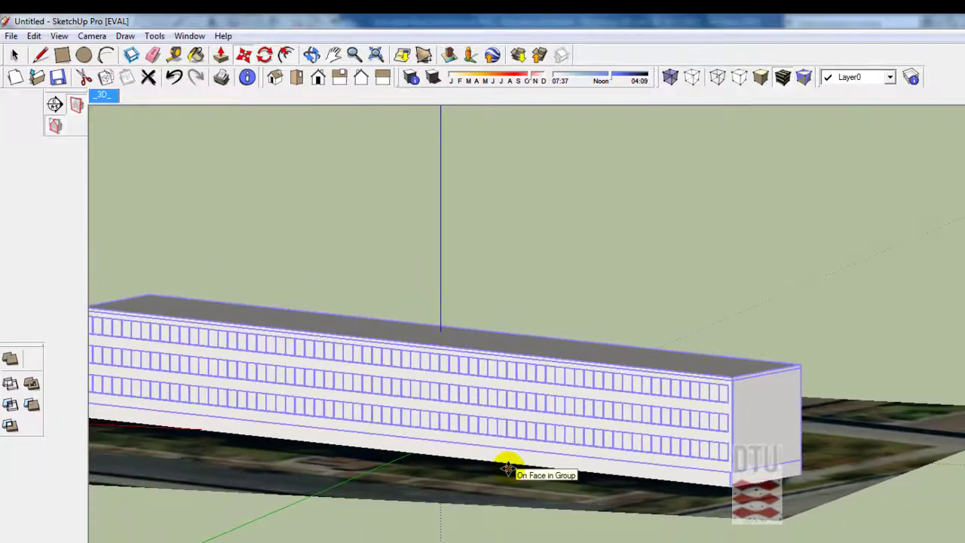
pyautogui.scroll(-1, 509, 469)
pyautogui.scroll(-1, 511, 474)
pyautogui.scroll(-1, 515, 486)
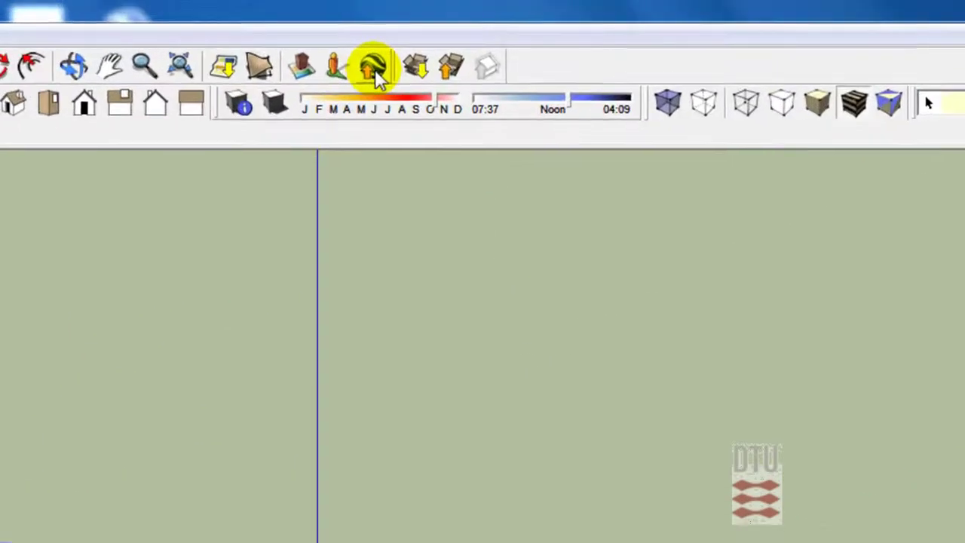
# Step: Preview the model in Google Earth and dismiss the startup tip
pyautogui.click(373, 72)
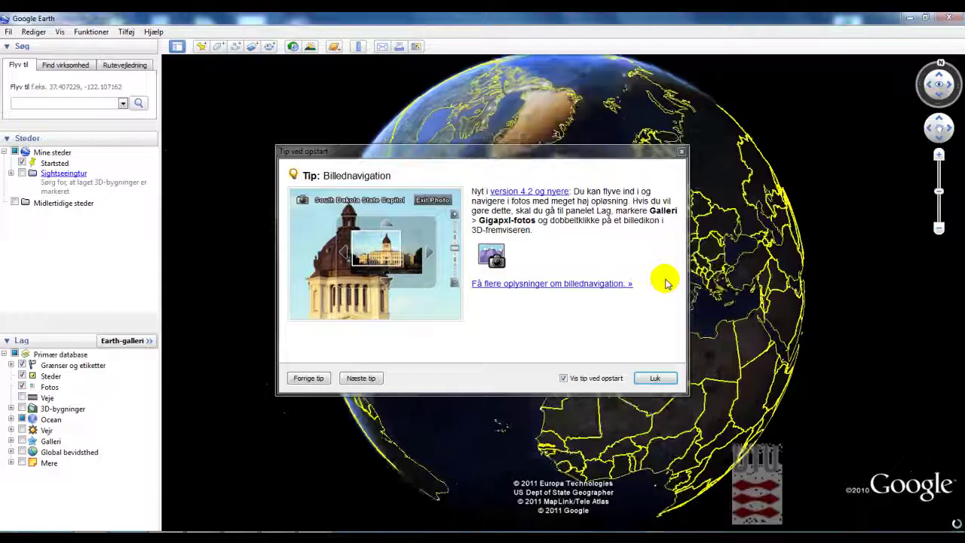
pyautogui.click(666, 381)
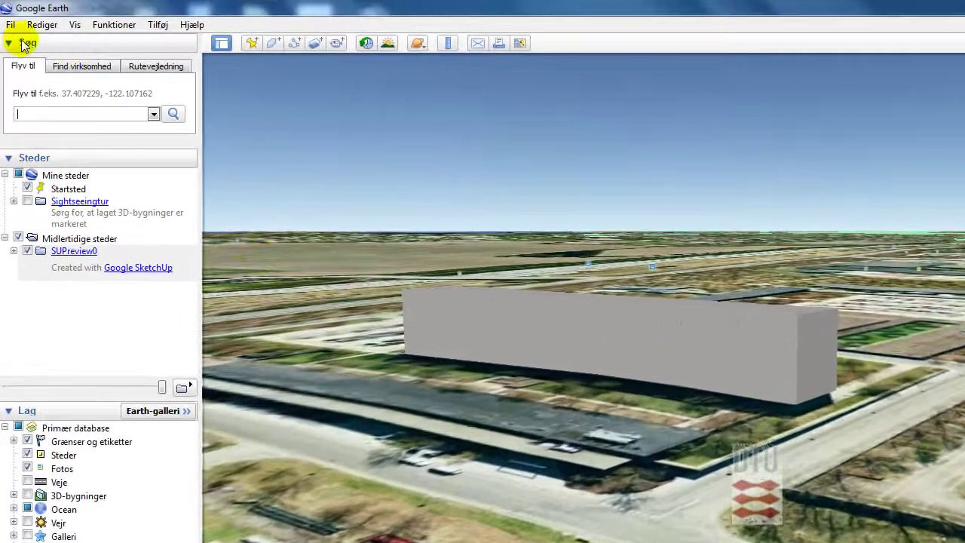
# Step: Save the Google Earth place as KMZfil.kmz, replacing the existing file
pyautogui.click(11, 24)
pyautogui.moveTo(29, 66)
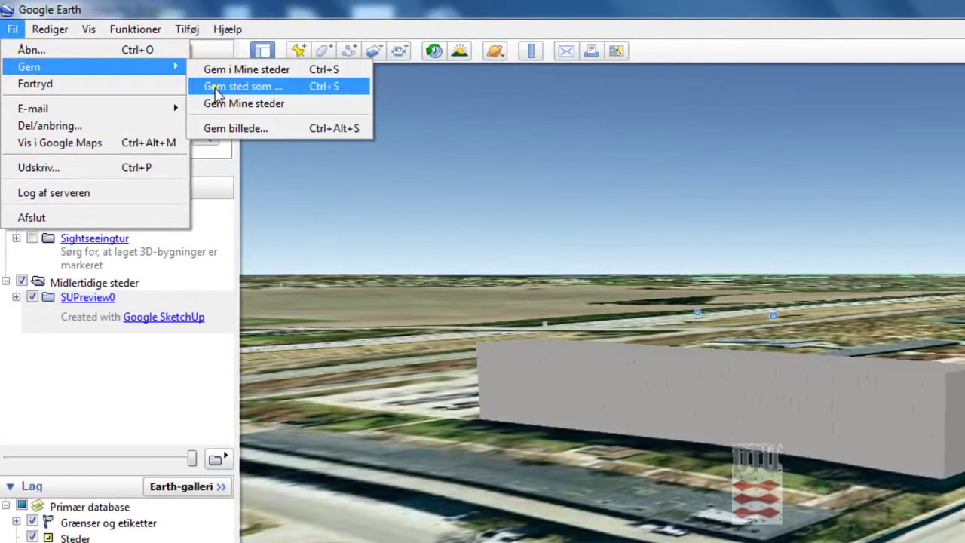
pyautogui.click(217, 89)
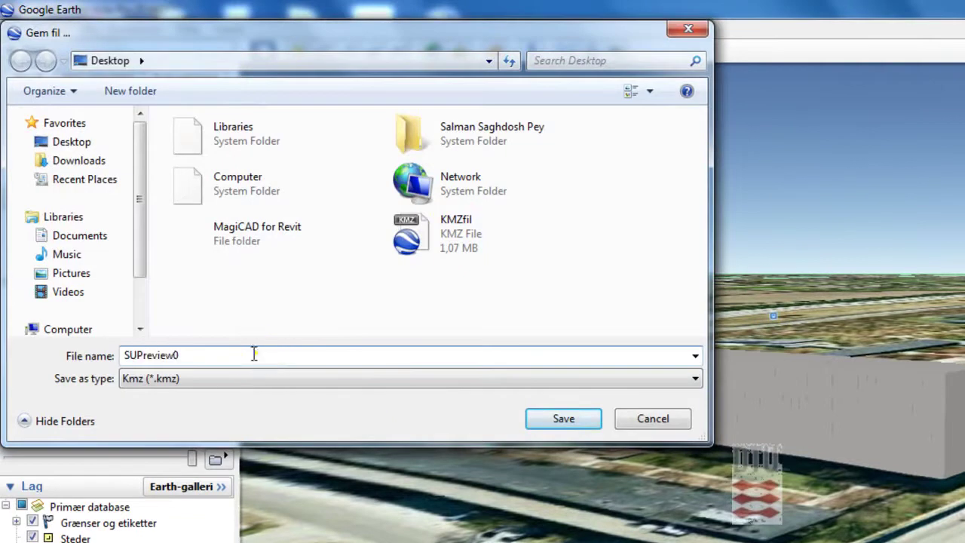
pyautogui.write('K')
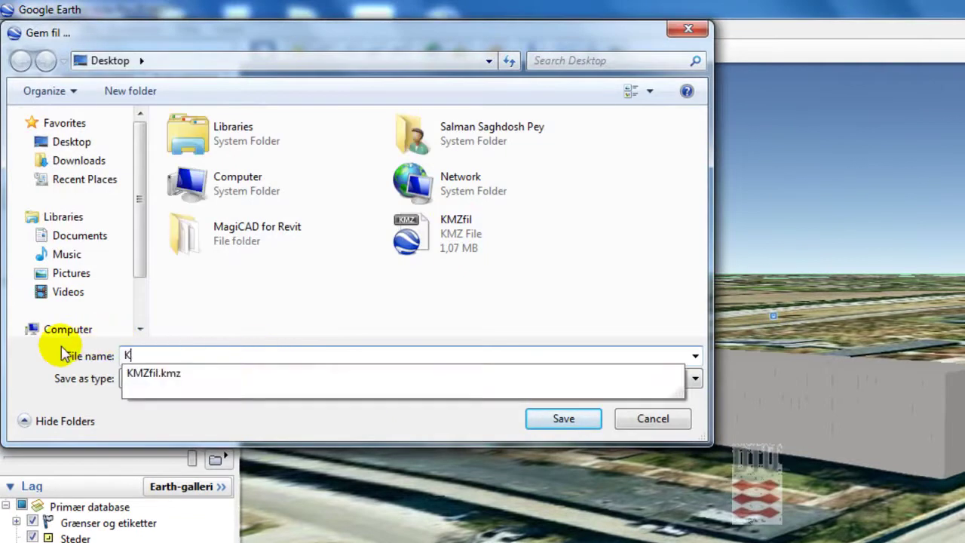
pyautogui.press('Down')
pyautogui.press('Return')
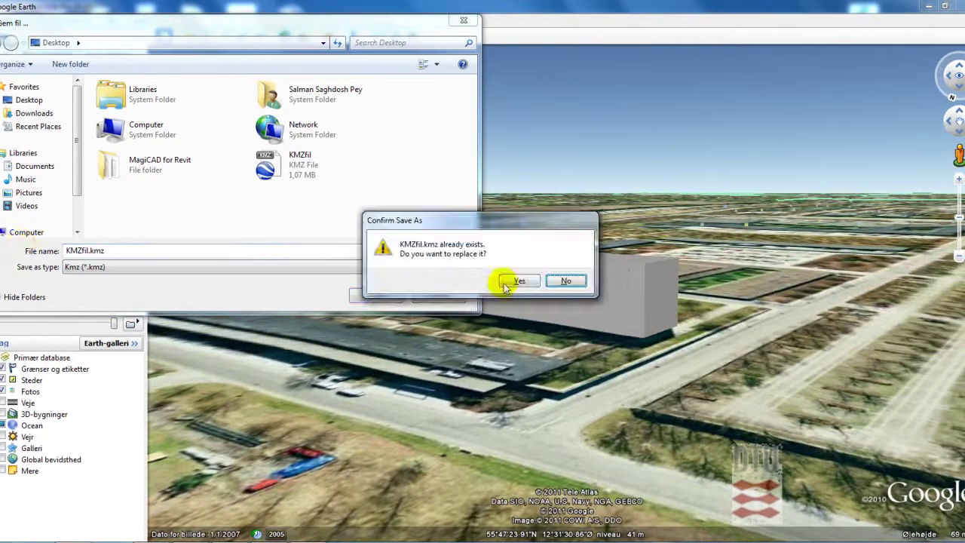
pyautogui.click(517, 281)
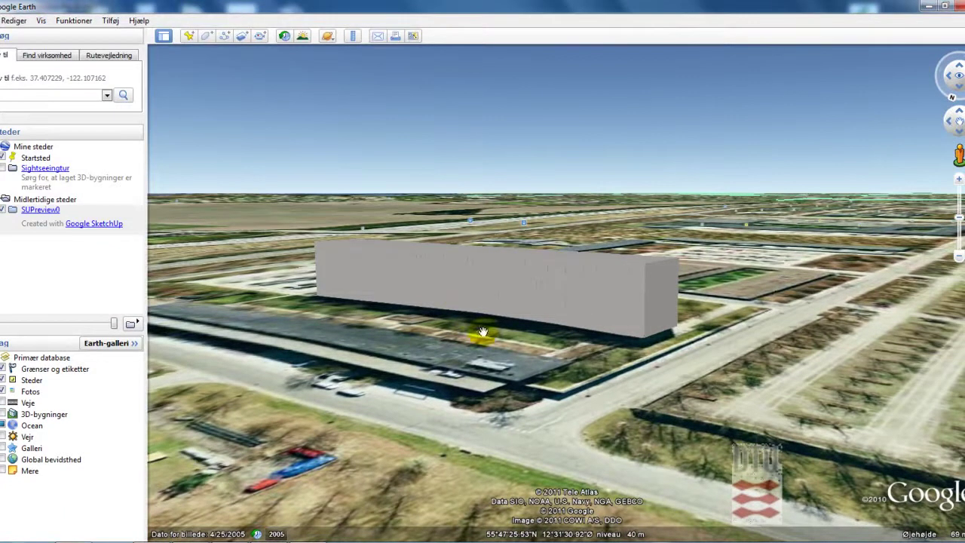